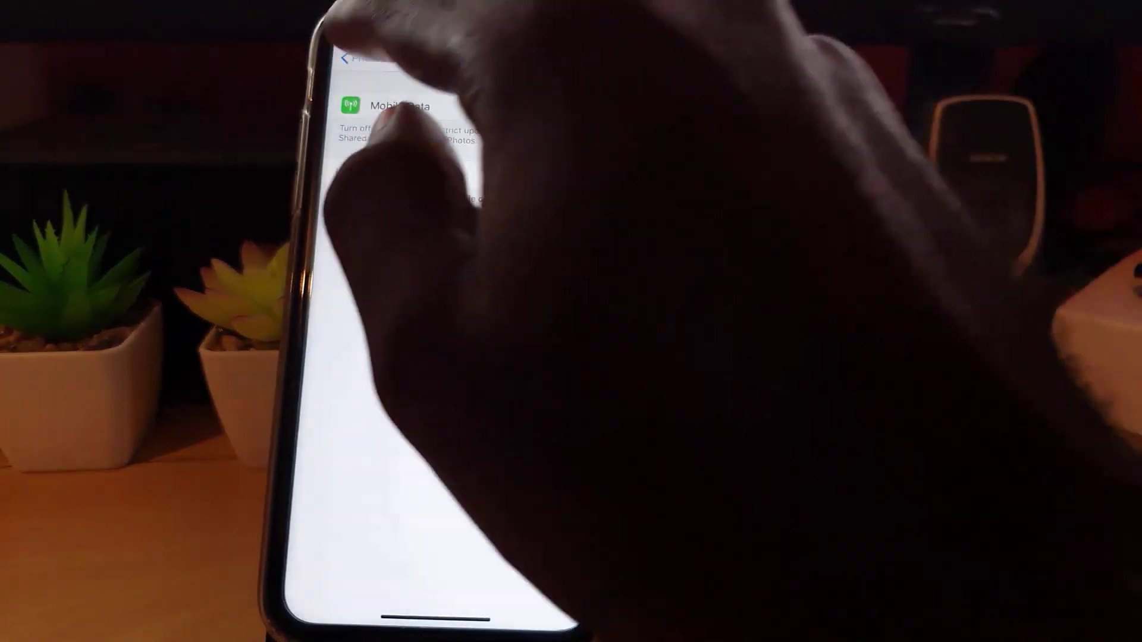
Go back from Mobile Data to Photos settings, then swipe up to the home screen
left_click(364, 59)
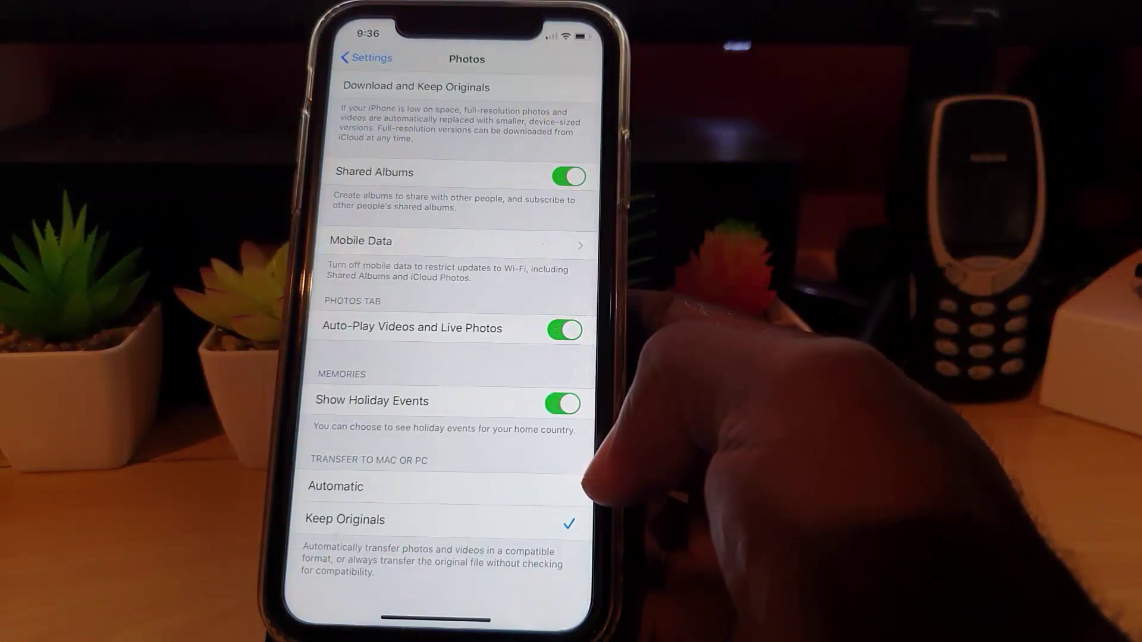
left_click_drag(436, 620, 435, 356)
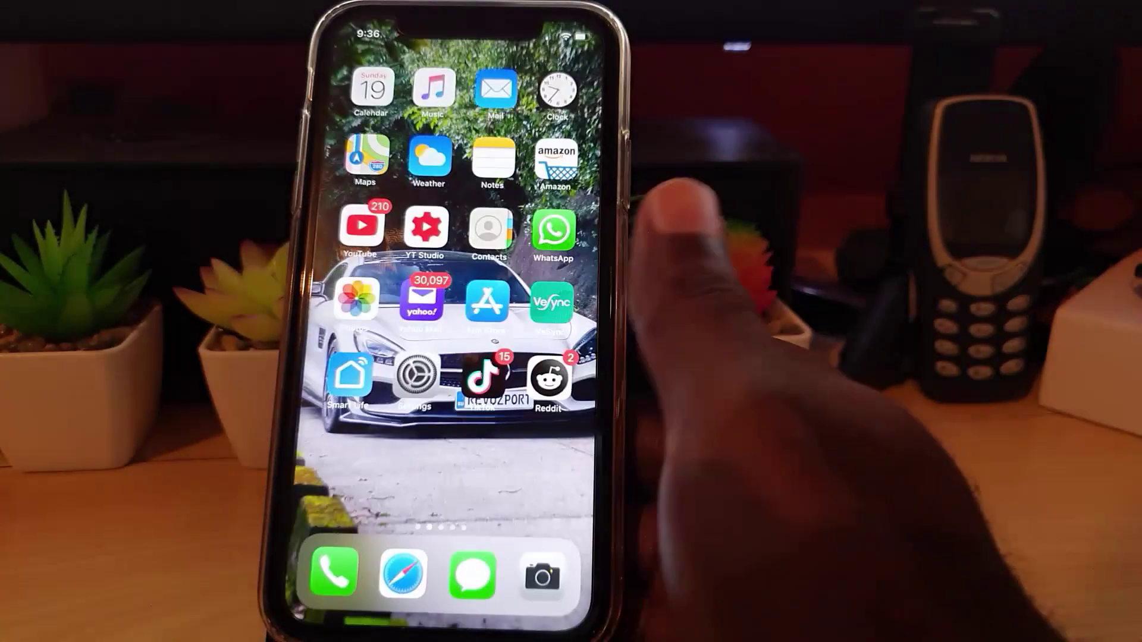